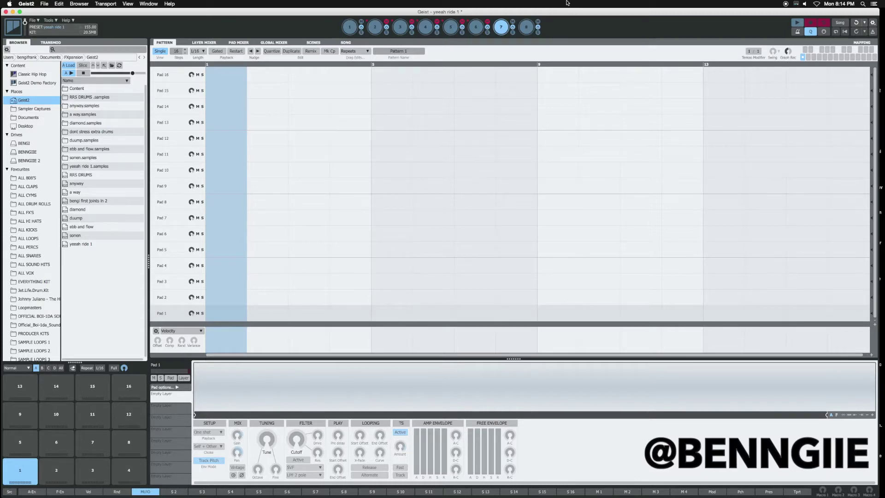
pyautogui.press('super+Tab')
pyautogui.press('super+Tab')
pyautogui.press('super+Tab')
pyautogui.press('super+Tab')
# - Slice the "ride string rhodes loop" from the "sounds for native instruments" favourites folder and commit the slices to the pads
pyautogui.moveTo(54, 102); pyautogui.dragTo(61, 160)
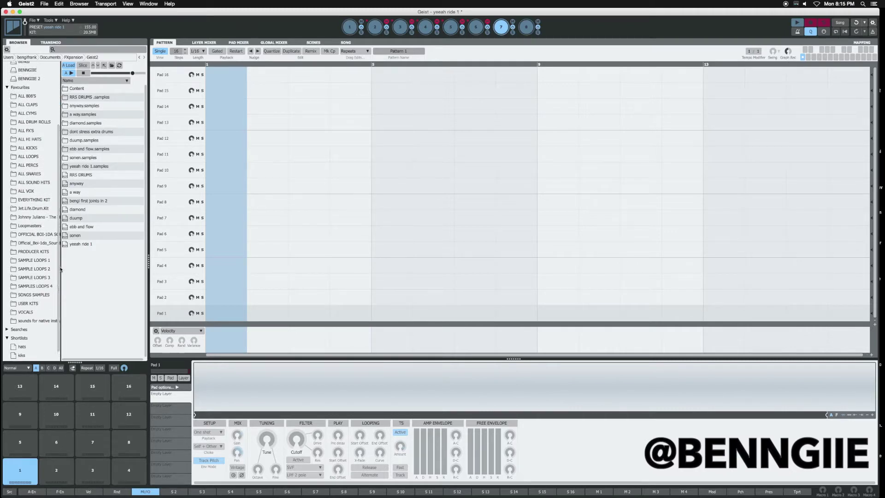
pyautogui.click(37, 313)
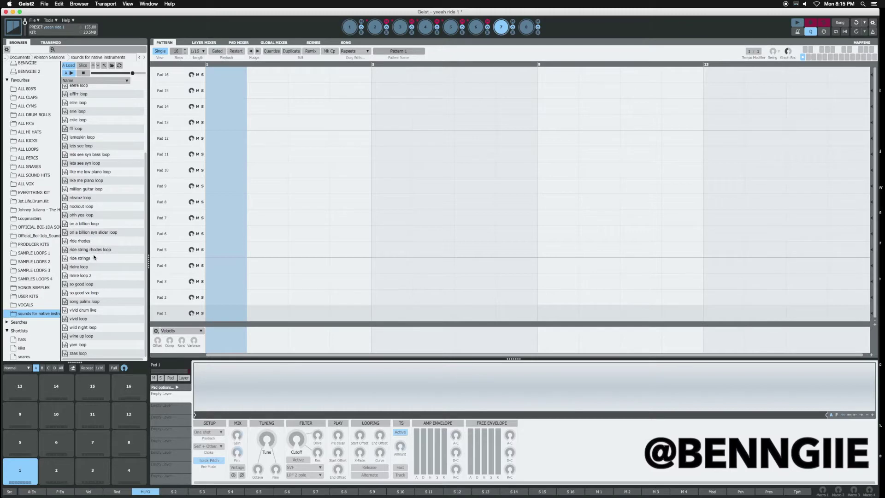
pyautogui.click(94, 257)
pyautogui.click(98, 250)
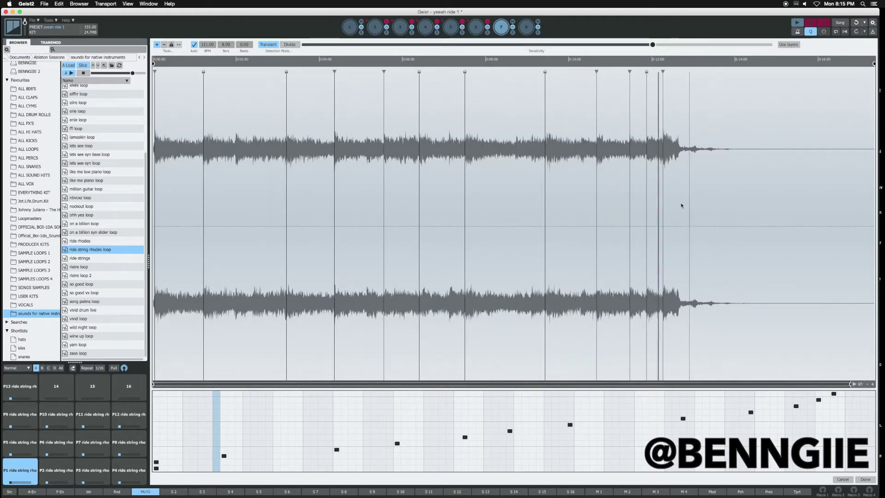
pyautogui.press('Return')
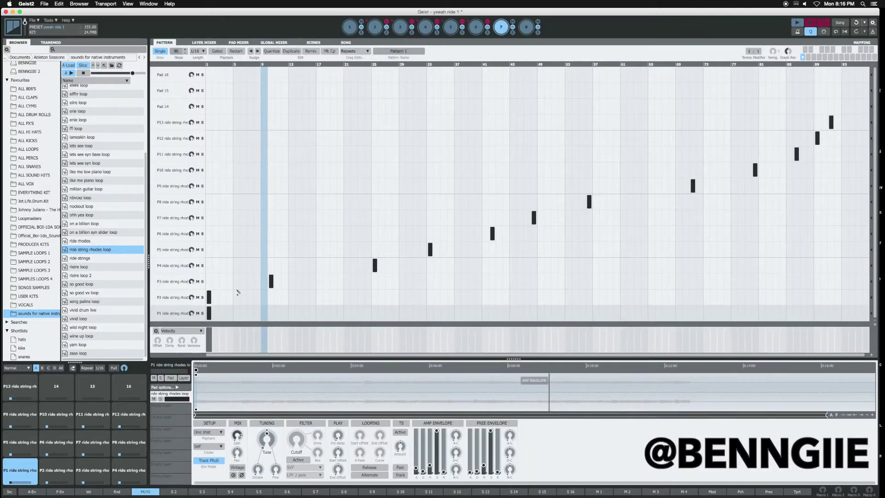
# - Clear all notes from the sliced loop's pattern and set the slices' coarse tune to -2 semitones
pyautogui.click(211, 308)
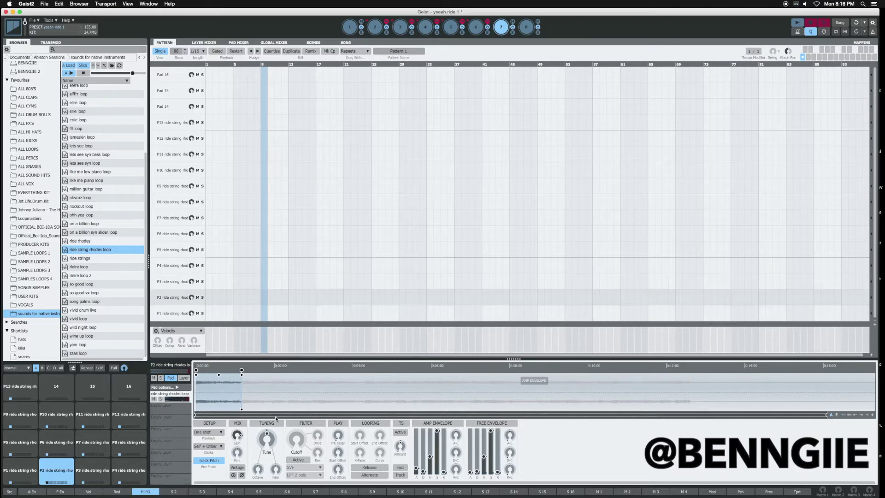
pyautogui.moveTo(266, 437)
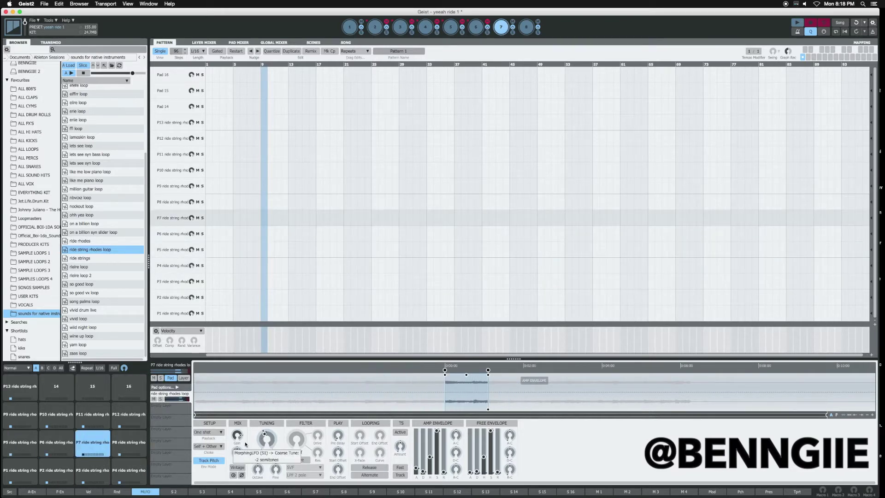
# - Audition the retuned loop slices on pads 2, 5 and 4, and enable the Full option for the pads
pyautogui.click(64, 470)
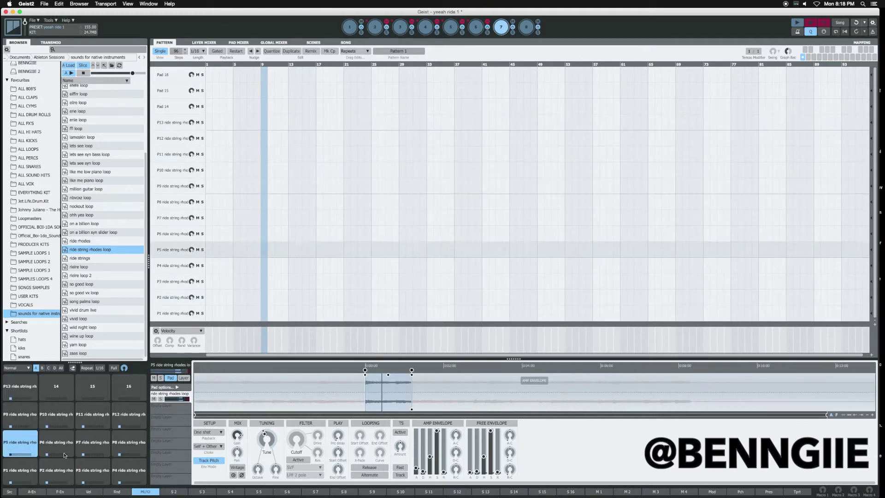
pyautogui.click(129, 469)
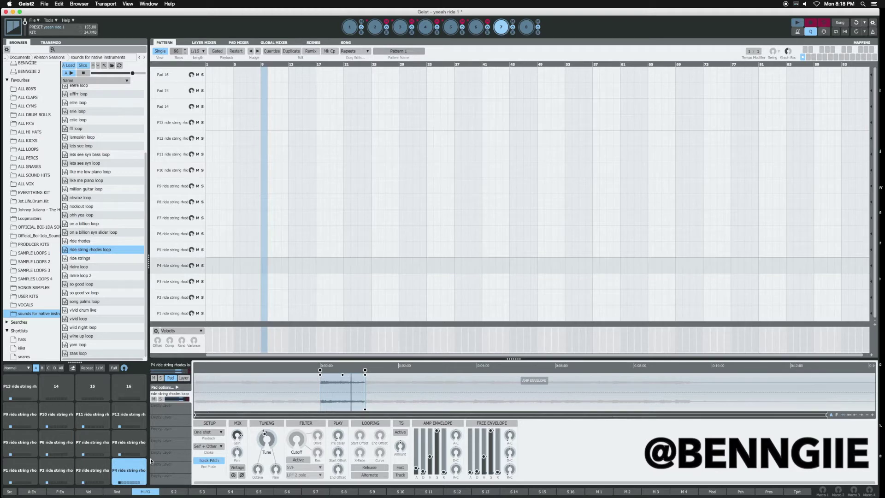
pyautogui.click(113, 368)
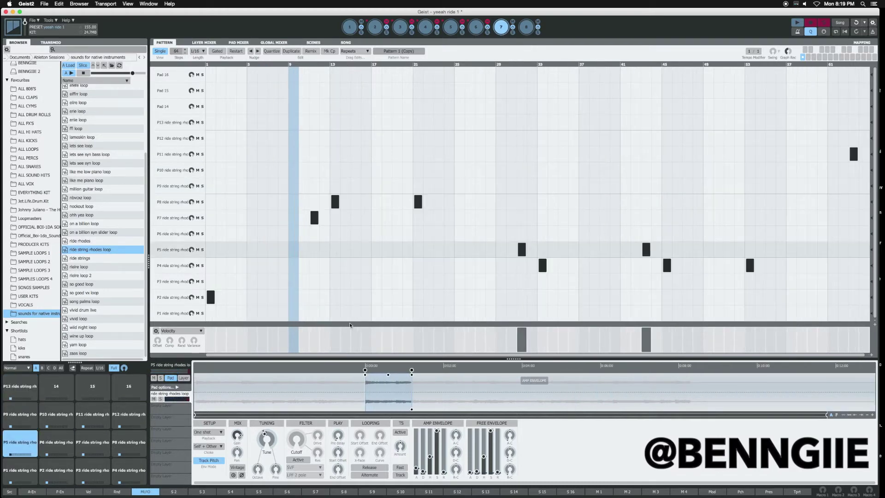
# - Play the 64-step slice pattern and switch time-stretching off and back on to compare how the slices sound
pyautogui.click(796, 24)
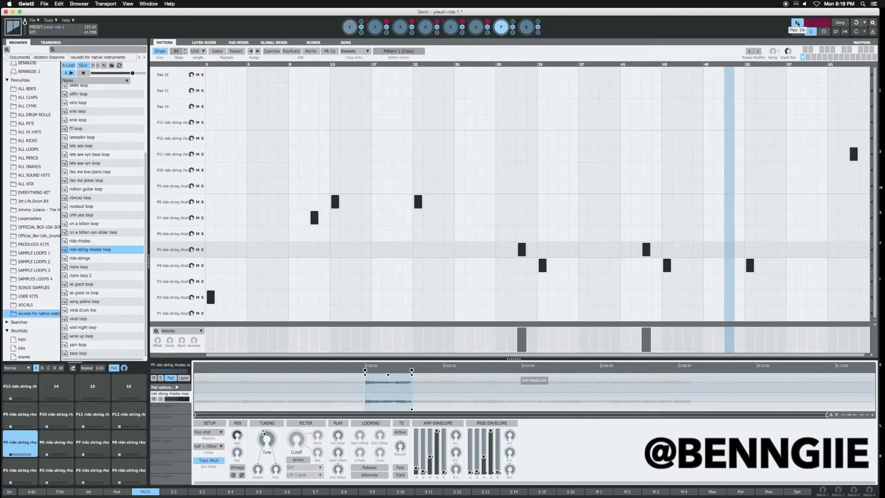
pyautogui.click(797, 22)
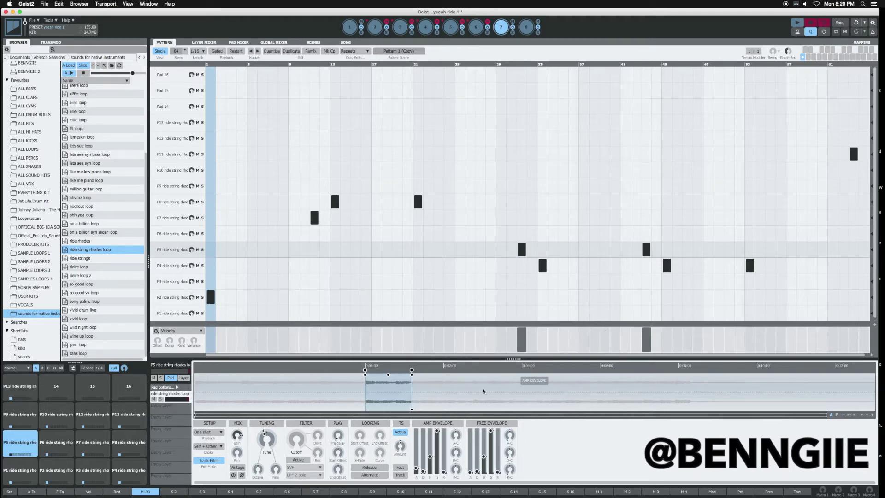
pyautogui.moveTo(402, 447)
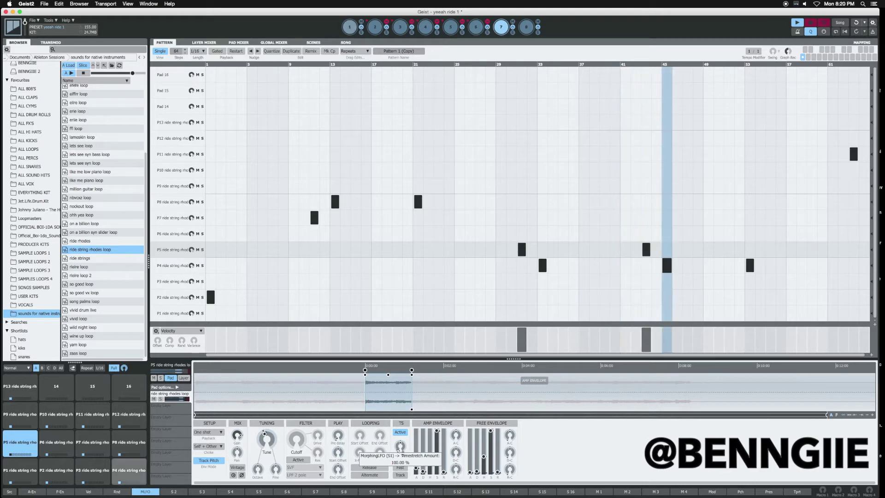
pyautogui.click(400, 432)
pyautogui.click(400, 432)
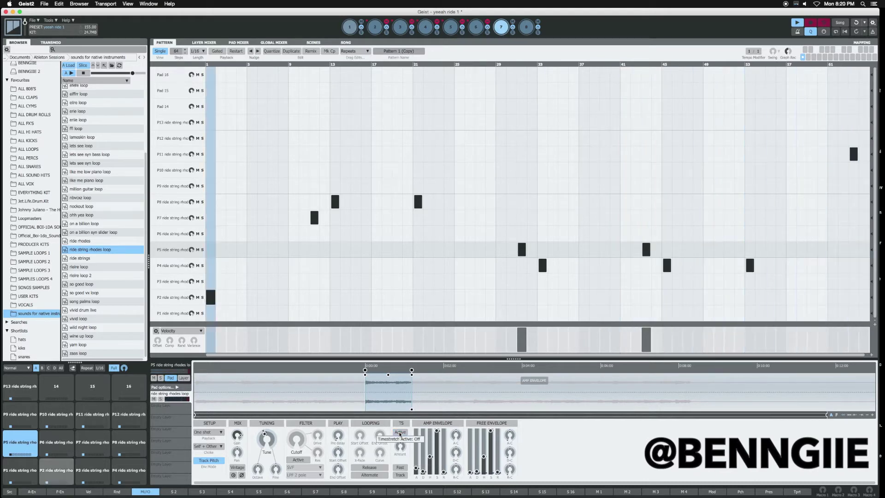
pyautogui.click(399, 432)
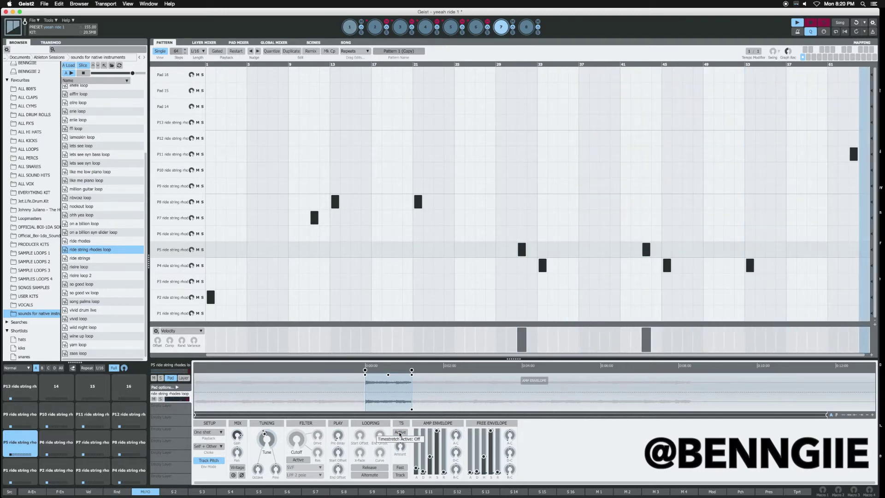
pyautogui.click(400, 432)
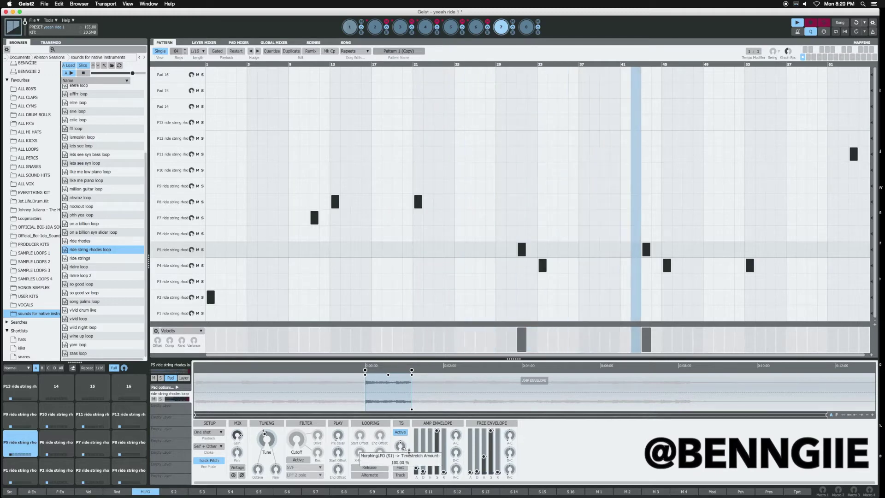
# - Try raising the time-stretch amount to 163% and lowering it again while the pattern plays, and stop playback
pyautogui.scroll(3, 401, 446)
pyautogui.scroll(3, 402, 446)
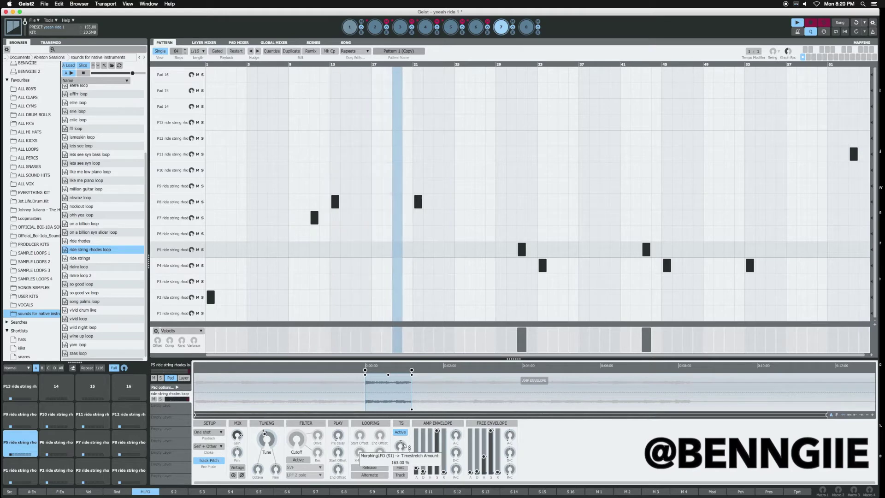
pyautogui.scroll(-6, 403, 446)
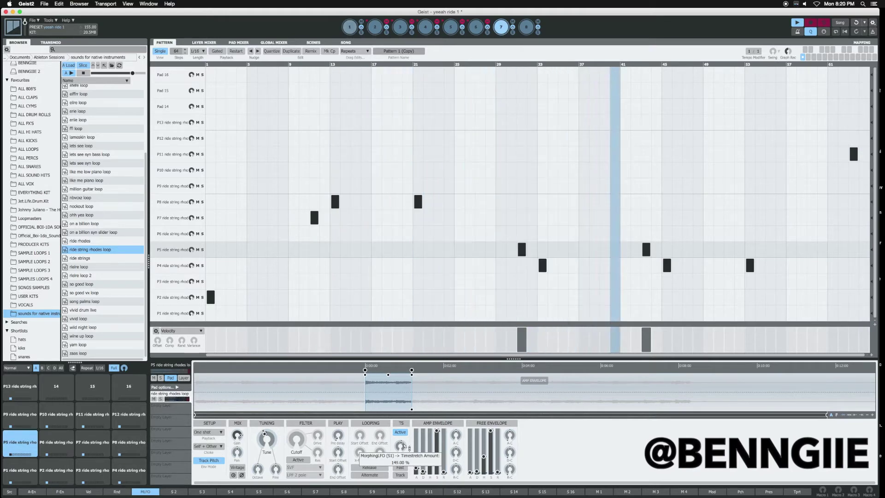
pyautogui.scroll(-2, 402, 446)
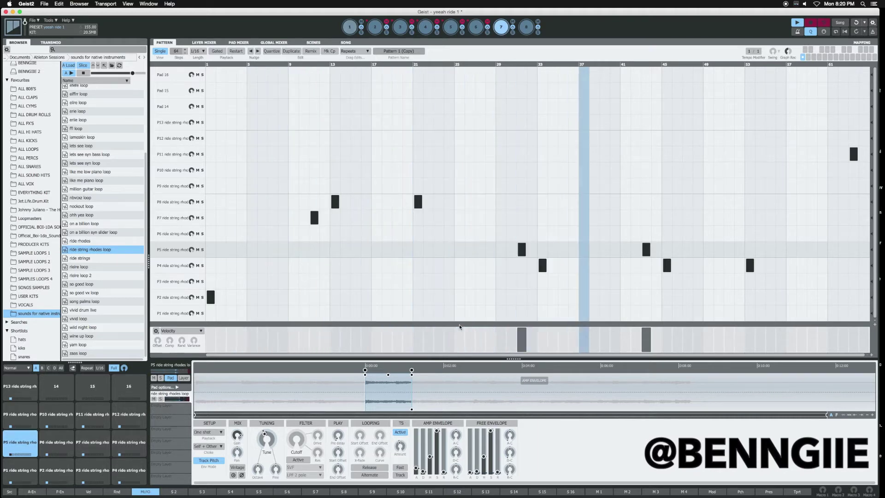
pyautogui.click(793, 24)
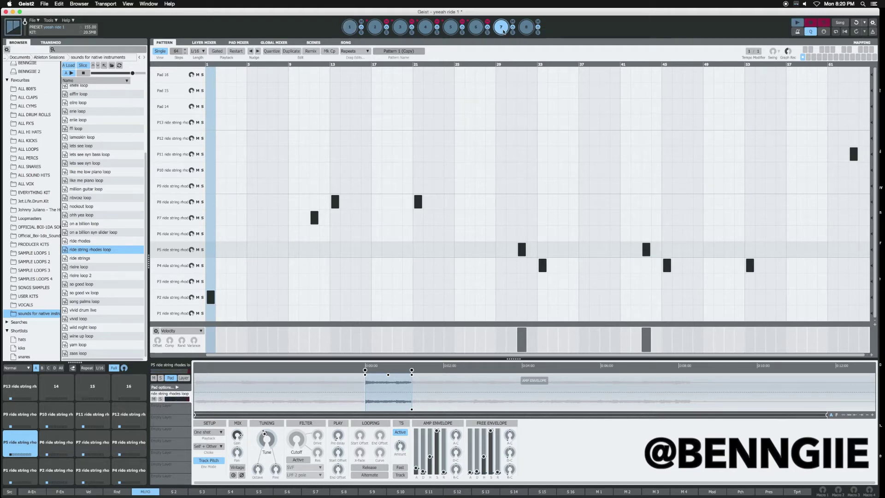
# - Switch to engine 6 and audition its "suicide oohs" and sliced "suicide short yeahhs" vocal pads
pyautogui.click(475, 27)
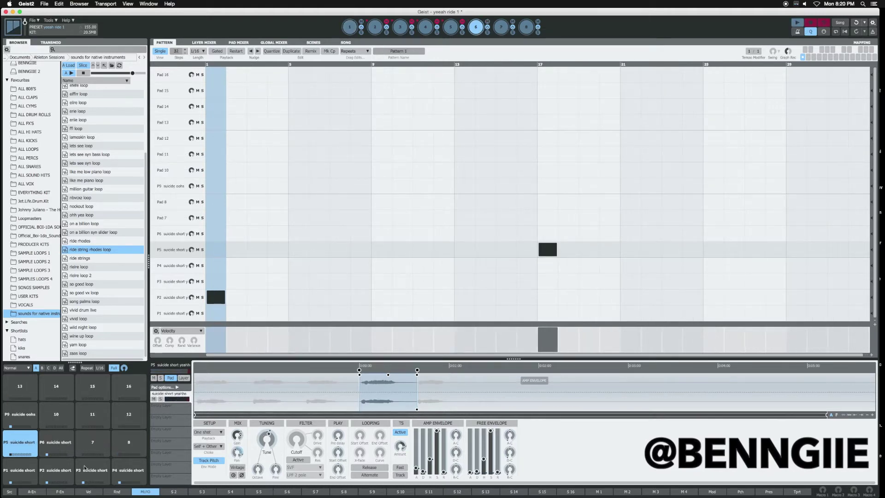
pyautogui.click(35, 440)
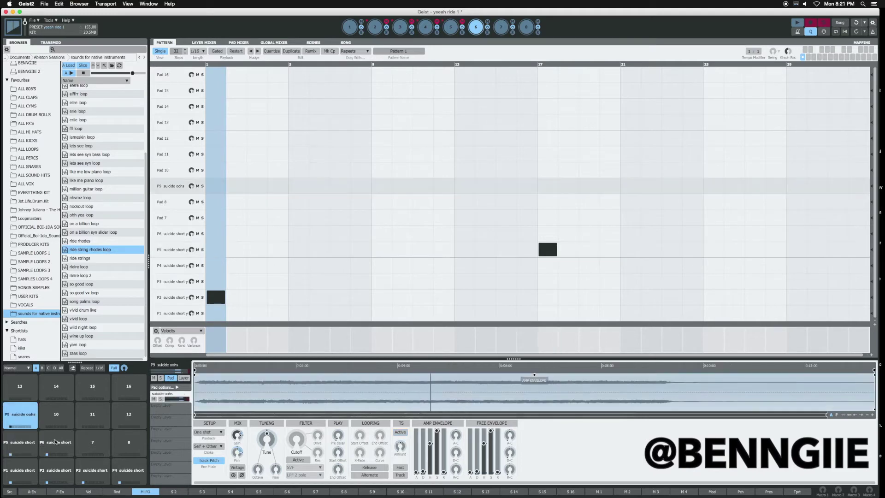
pyautogui.click(59, 471)
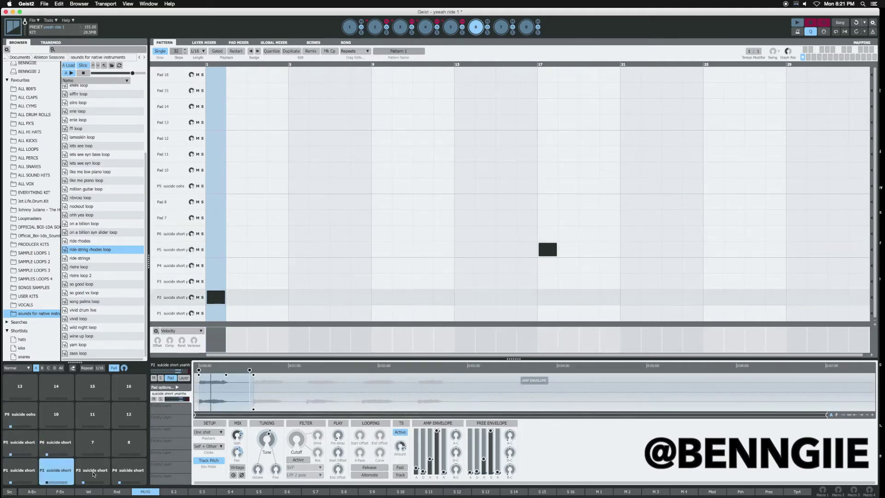
pyautogui.click(98, 472)
pyautogui.click(115, 467)
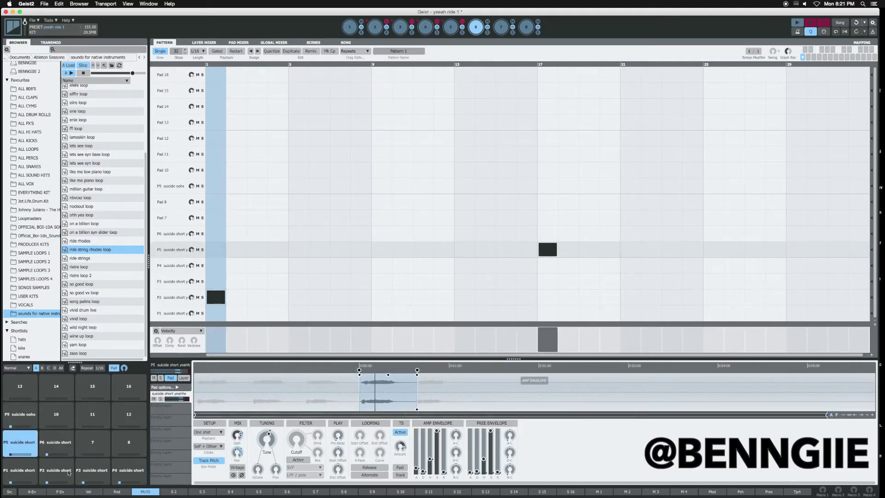
pyautogui.click(53, 445)
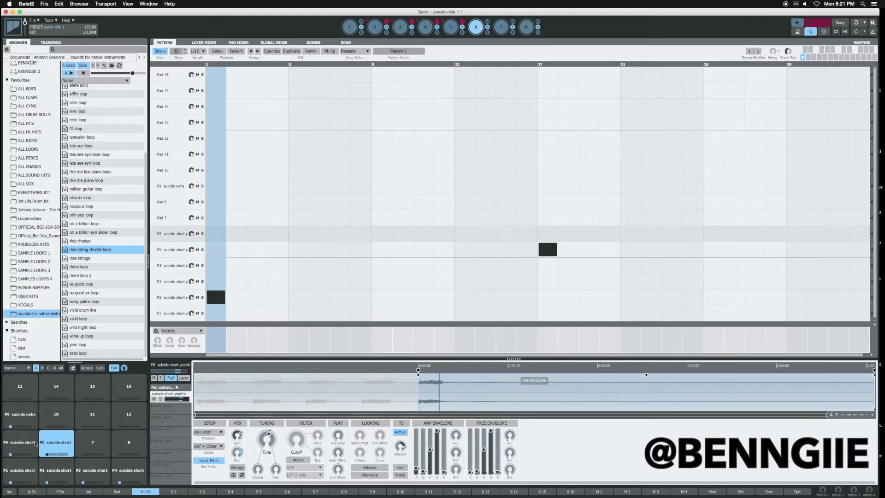
pyautogui.click(87, 474)
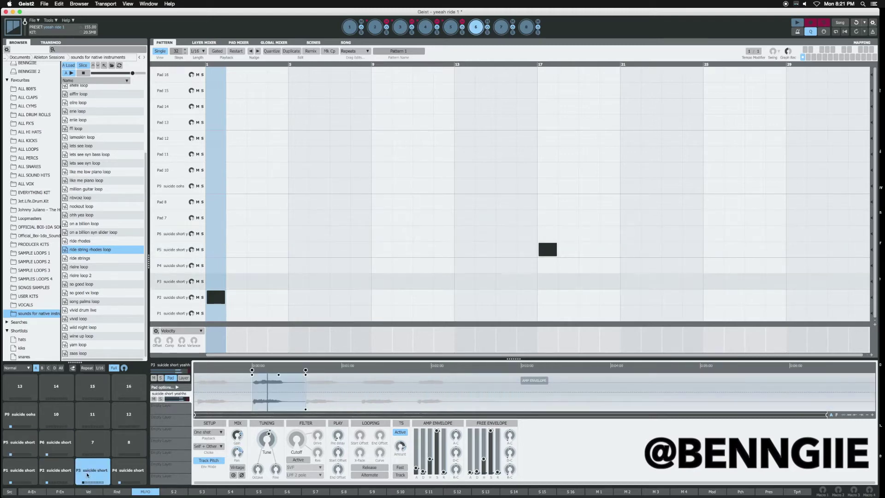
# - Load the "suicide short yeahhs" sample from the Documents location onto empty pad 10
pyautogui.click(64, 419)
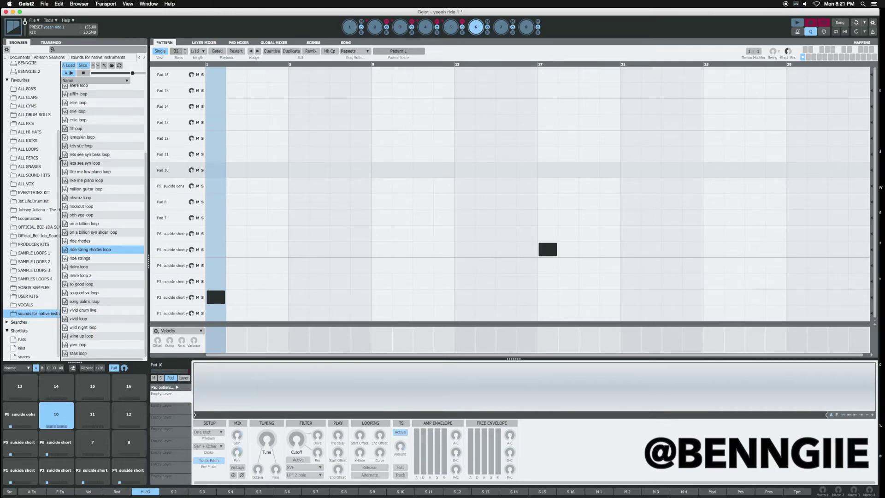
pyautogui.scroll(5, 35, 138)
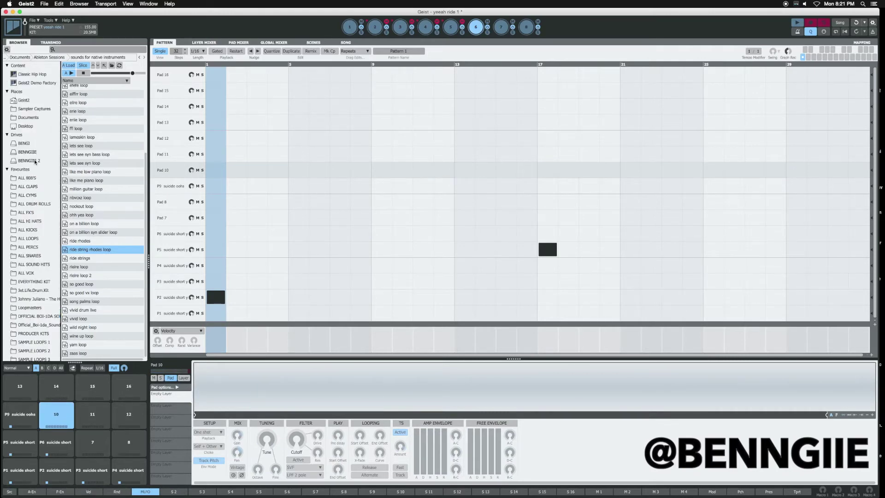
pyautogui.click(28, 117)
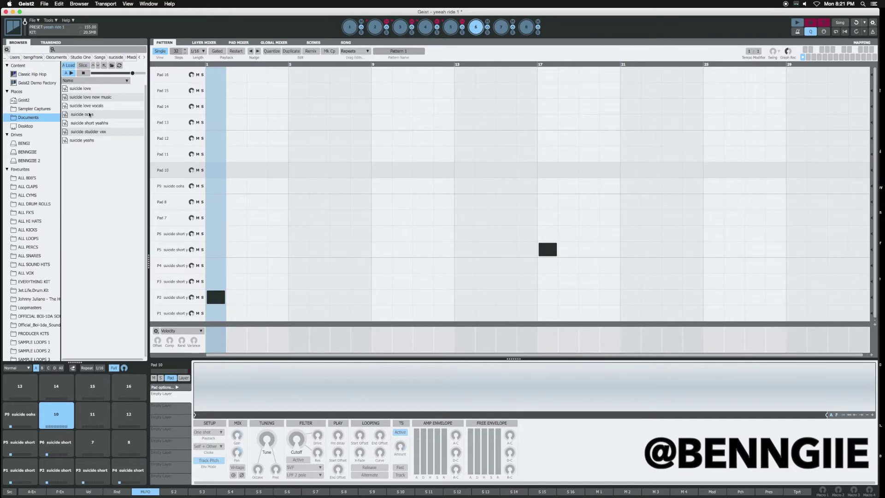
pyautogui.click(88, 121)
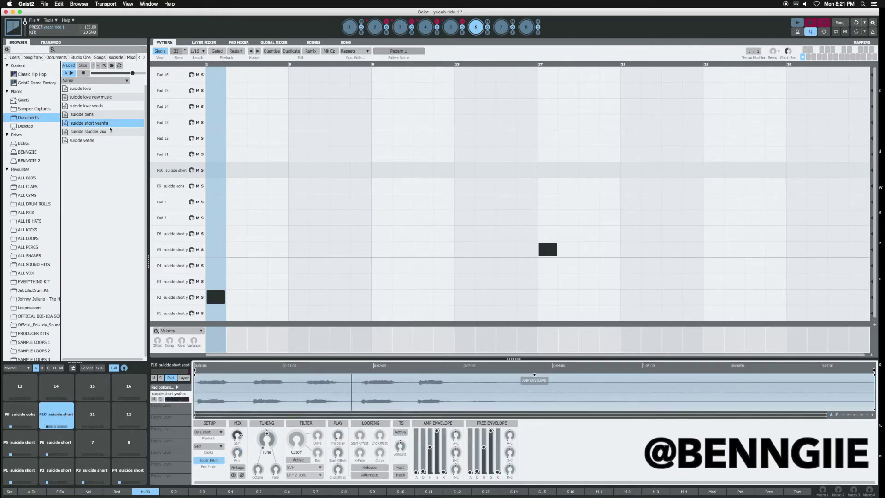
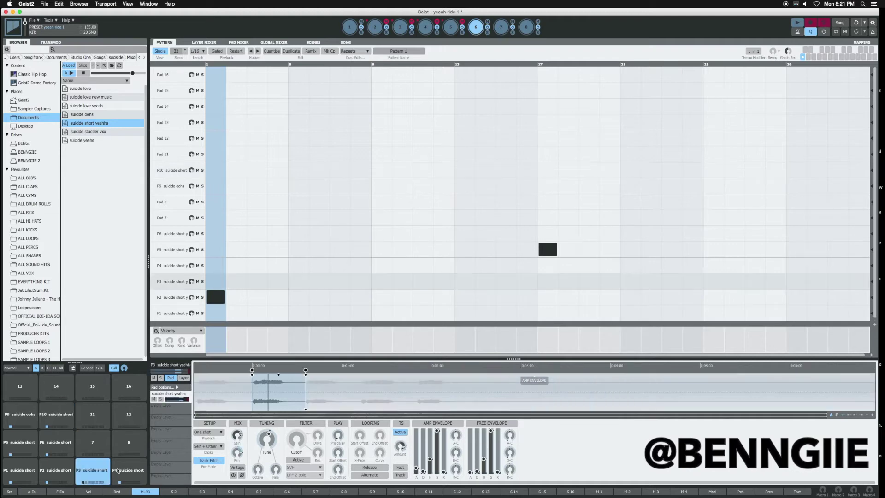
# - Audition pads 5 and 3, and examine pad 3's gain, pan and time-stretch amount along with the TransMod modulation slots
pyautogui.click(13, 448)
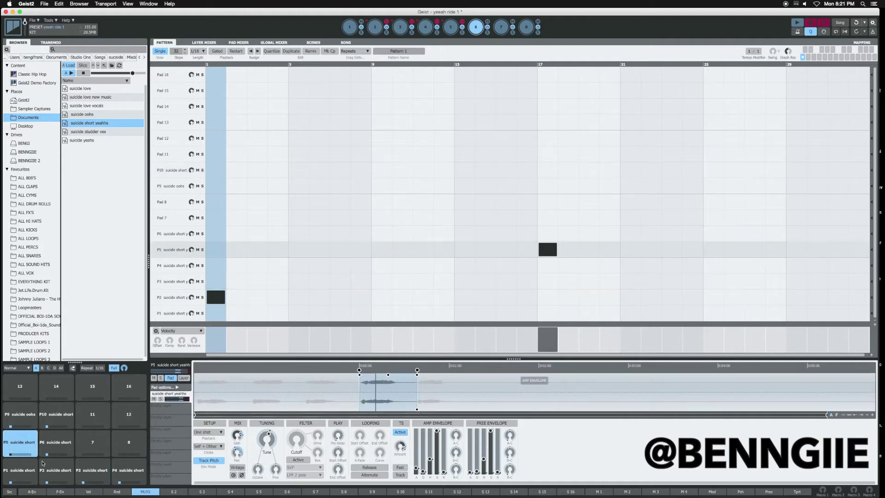
pyautogui.click(94, 470)
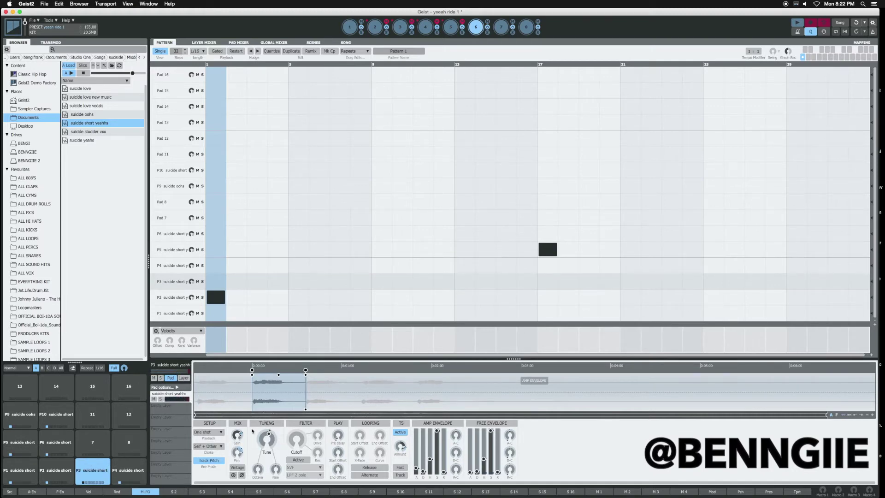
pyautogui.moveTo(244, 436)
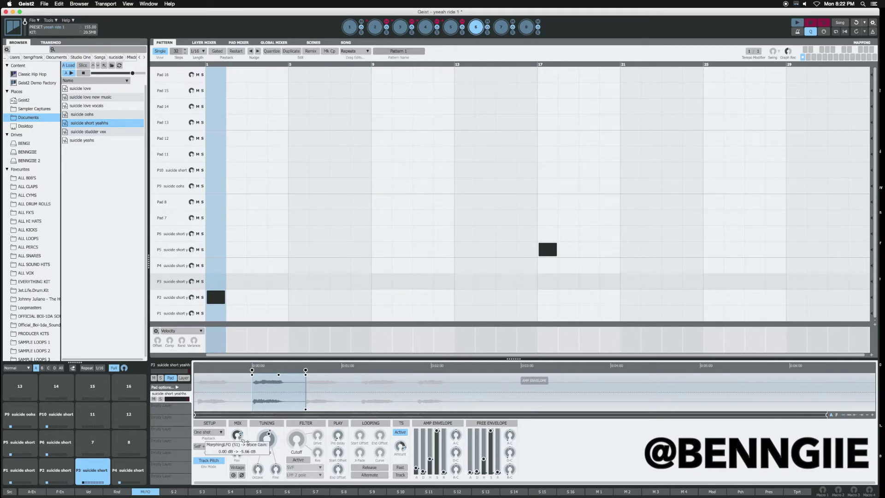
pyautogui.moveTo(240, 453)
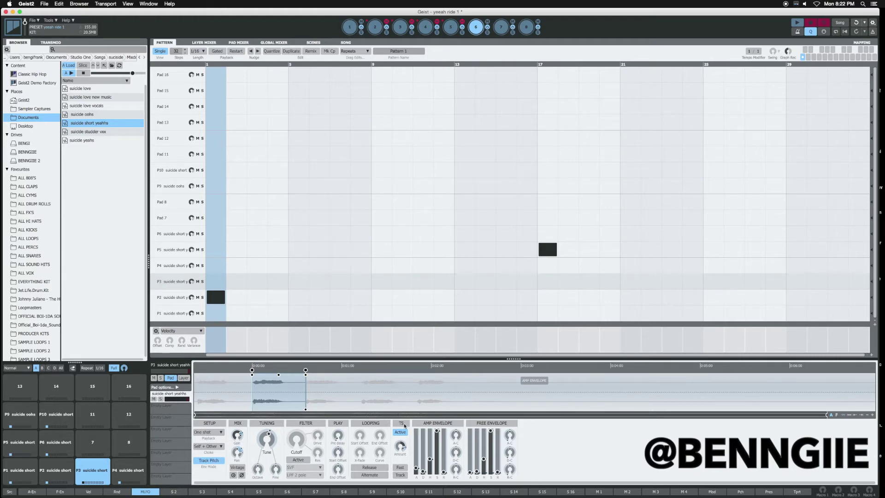
pyautogui.moveTo(405, 448)
pyautogui.click(48, 42)
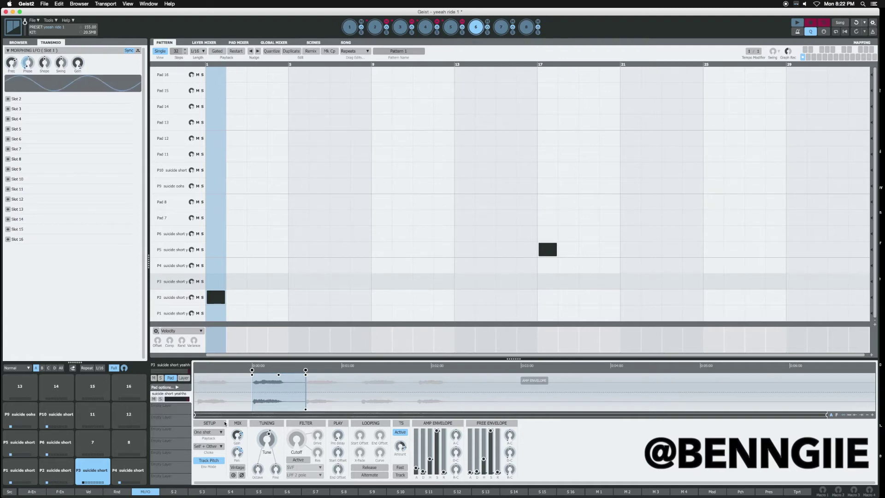
# - Play the beat from the vocal engine and stop it, switch to engine 4 and play its hi-hat and percussion pattern
pyautogui.click(797, 22)
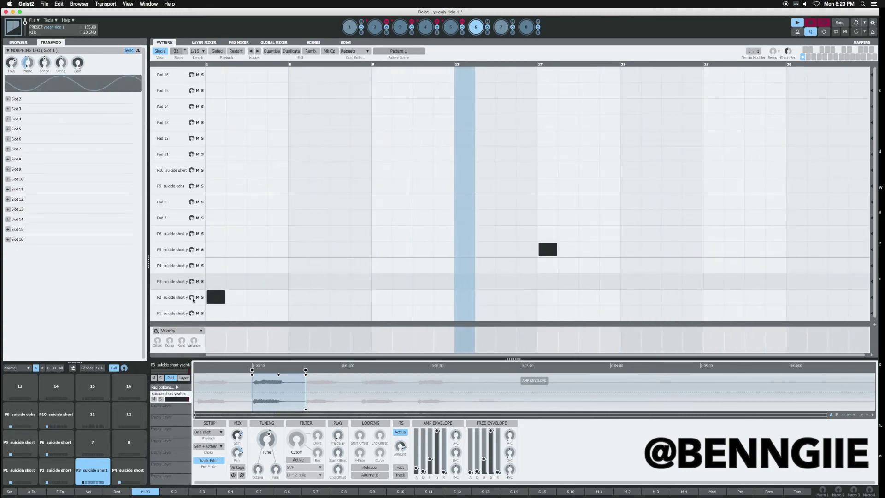
pyautogui.click(799, 22)
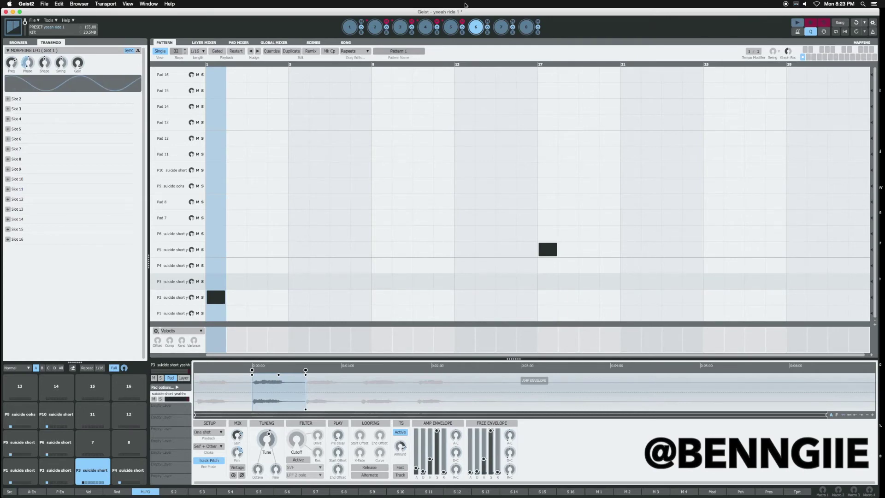
pyautogui.click(451, 26)
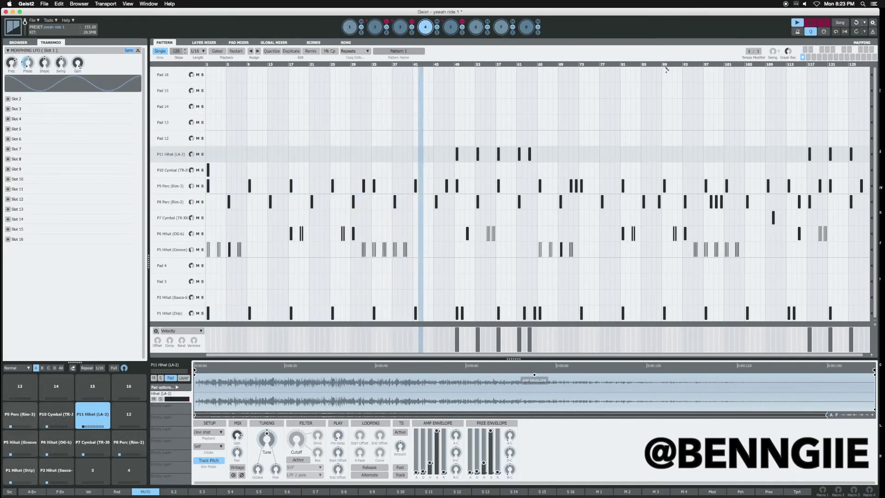
pyautogui.click(798, 23)
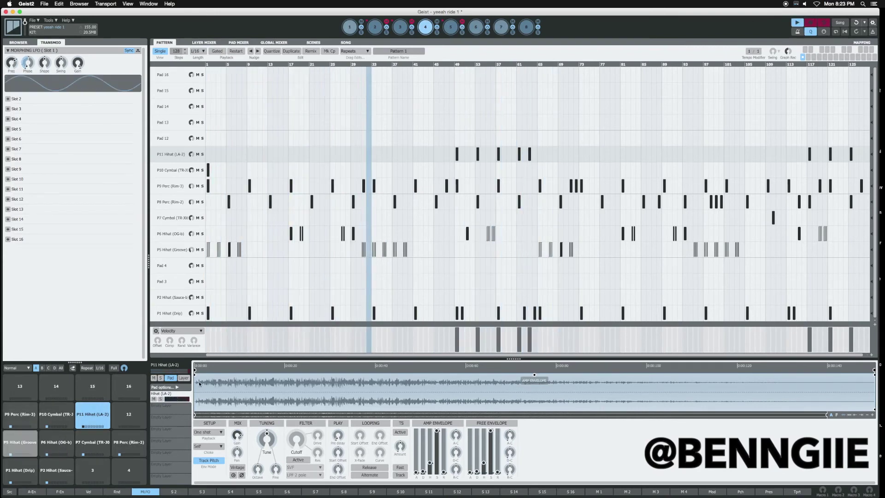
# - Select the Hihat (Groove) pad, set up a sine LFO in TransMod slot 2, and stop playback
pyautogui.click(33, 441)
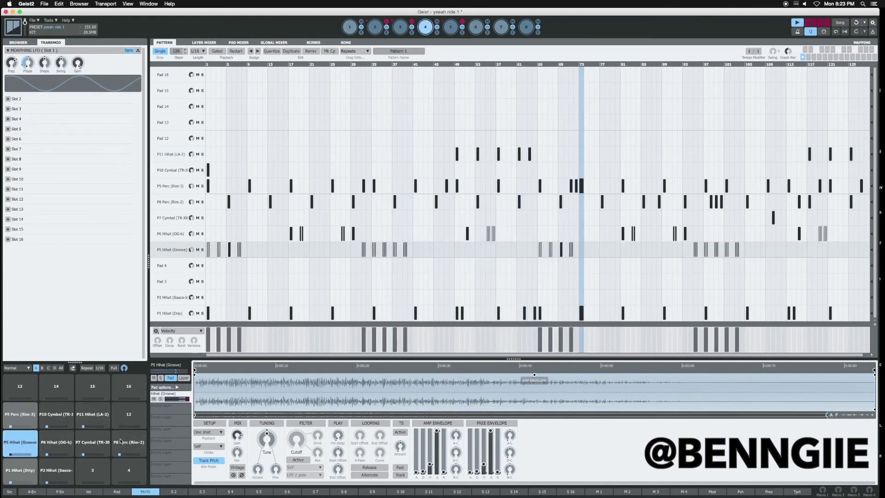
pyautogui.click(173, 491)
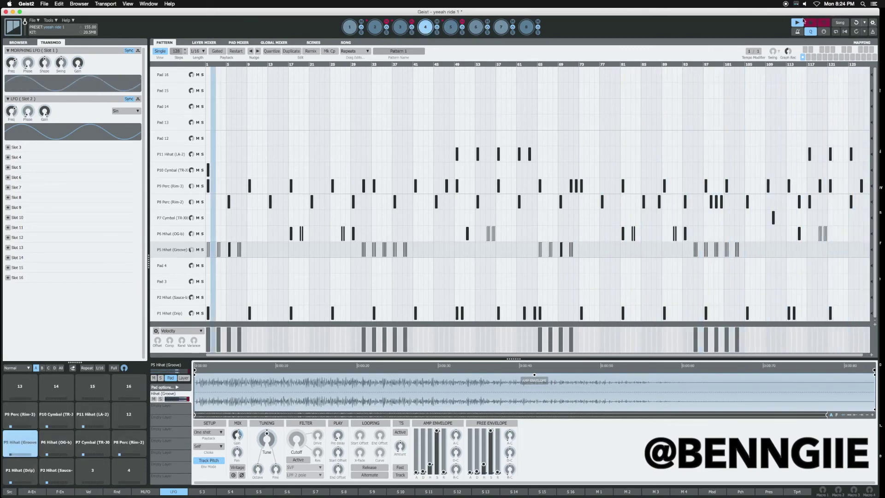
pyautogui.click(802, 22)
# - Switch to engine 2, add a Snare (Blah) hit at step 19, and extend the snare pattern to 128 steps with further hits
pyautogui.click(400, 26)
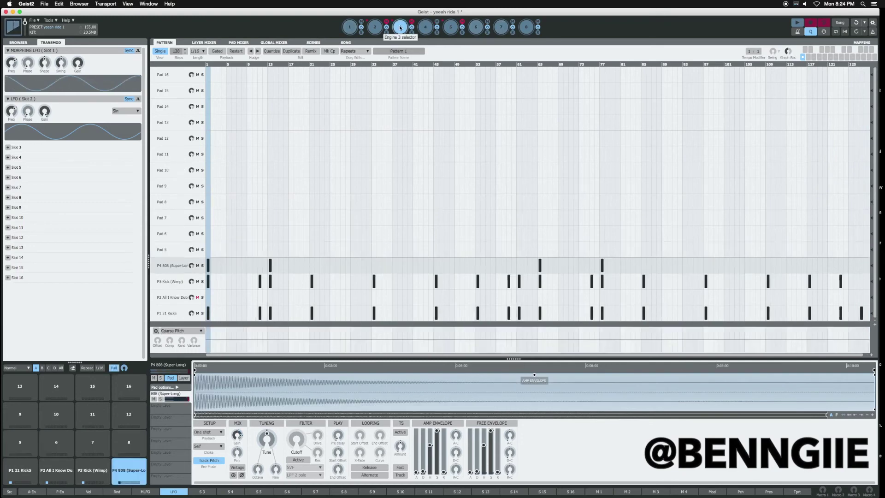
pyautogui.click(375, 26)
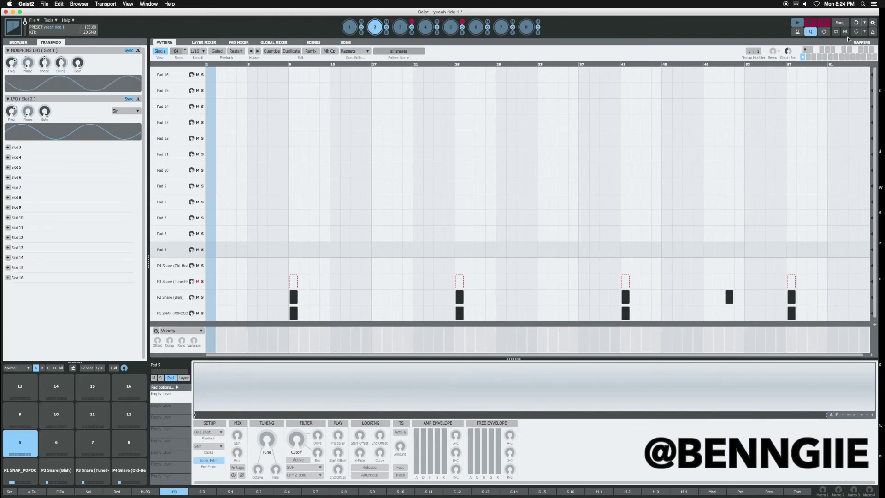
pyautogui.click(796, 22)
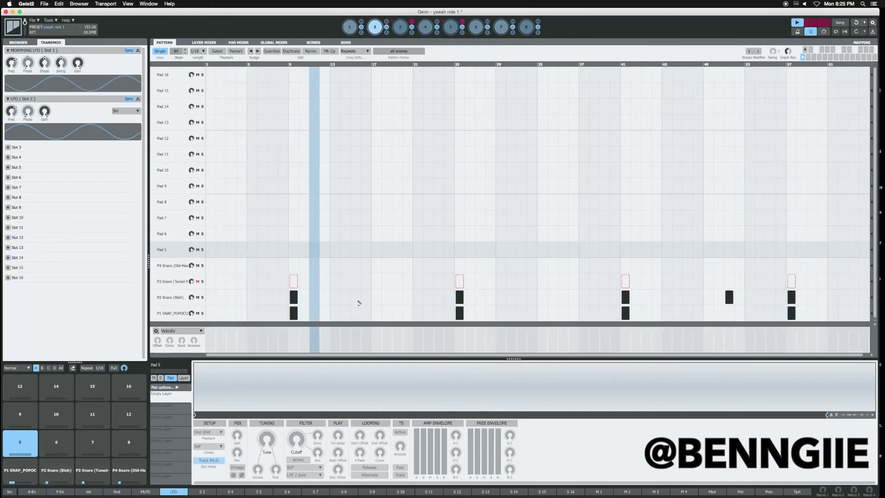
pyautogui.click(398, 298)
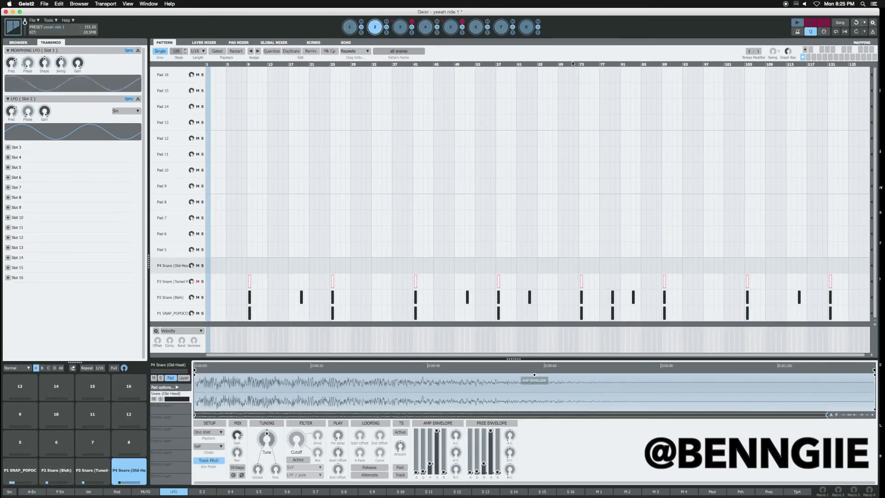
# - Switch to engine 3, mute the 808 (Super-Long) pad, and listen to the kick pattern without it
pyautogui.click(399, 28)
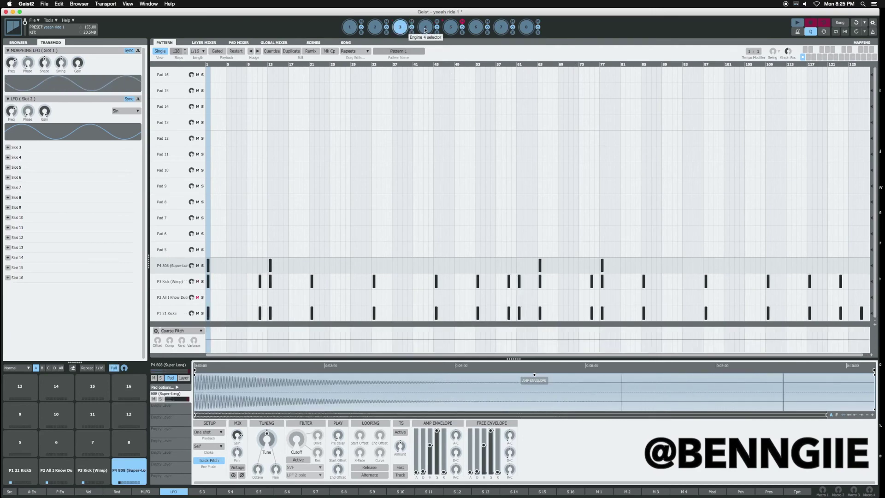
pyautogui.click(424, 30)
pyautogui.click(399, 28)
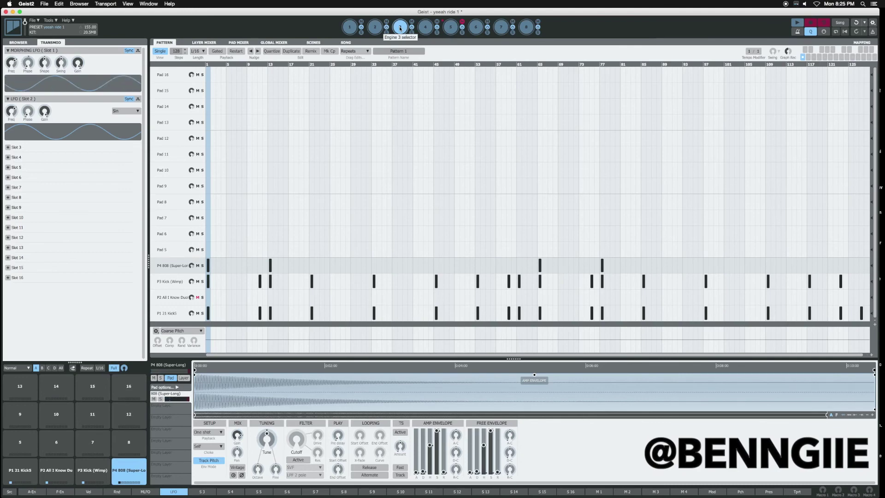
pyautogui.click(198, 266)
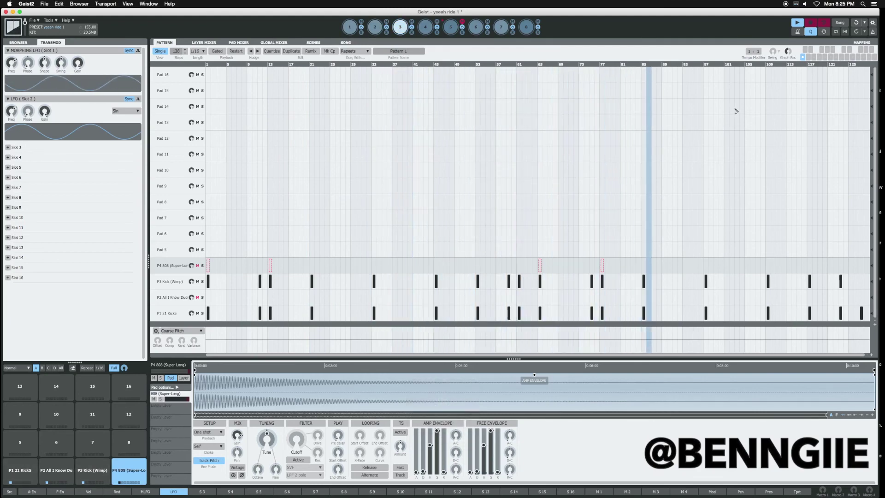
pyautogui.press('XF86AudioRaiseVolume')
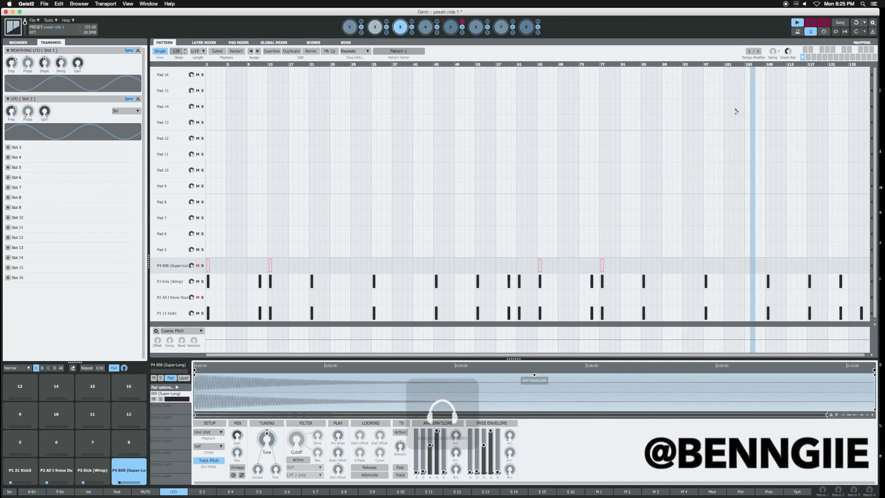
pyautogui.press('space')
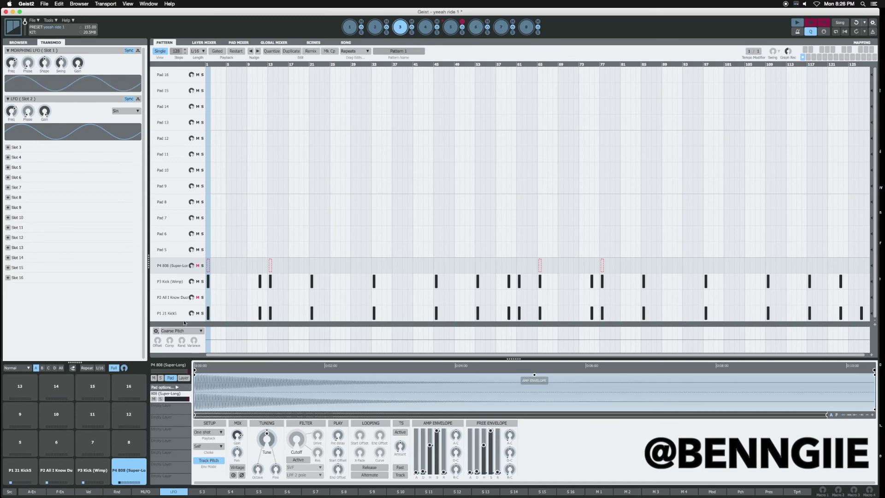
# - Play the pattern with the 808 unmuted, add 808 (Super-Long) hits at steps 59, 61, 127 and 128, and stop playback
pyautogui.click(796, 24)
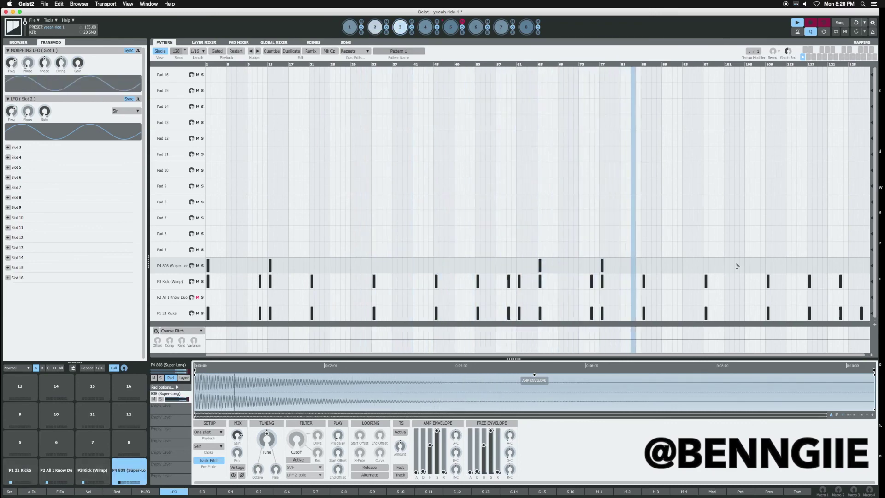
pyautogui.click(840, 265)
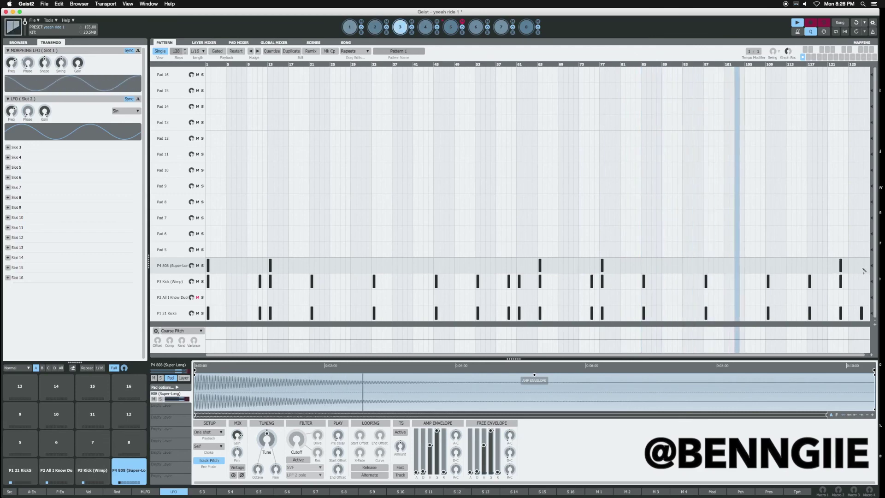
pyautogui.click(861, 265)
pyautogui.click(866, 265)
pyautogui.click(839, 266)
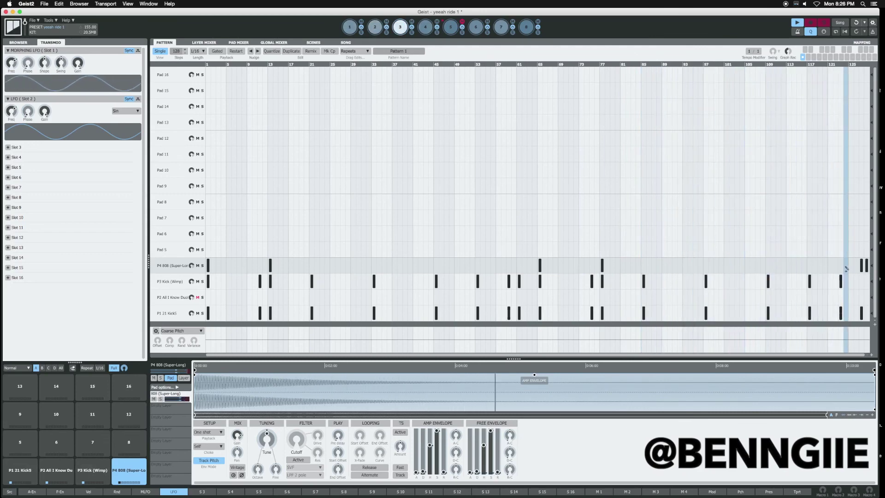
pyautogui.click(797, 22)
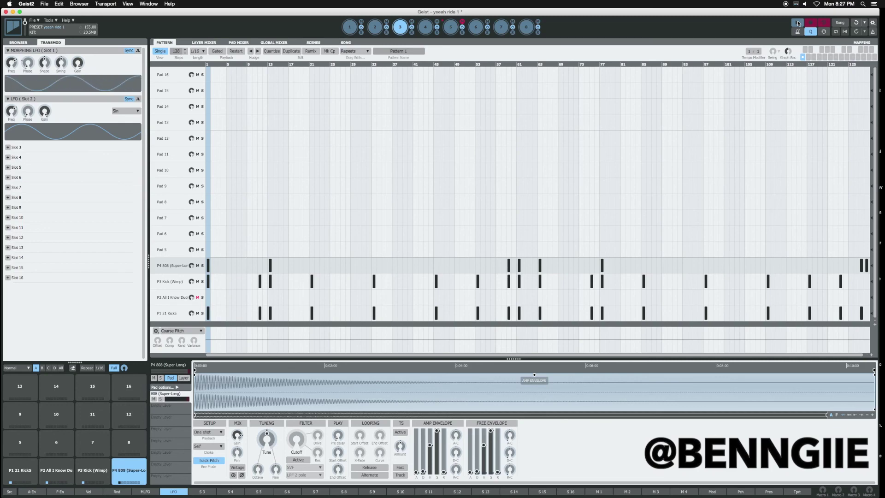
pyautogui.moveTo(1, 92)
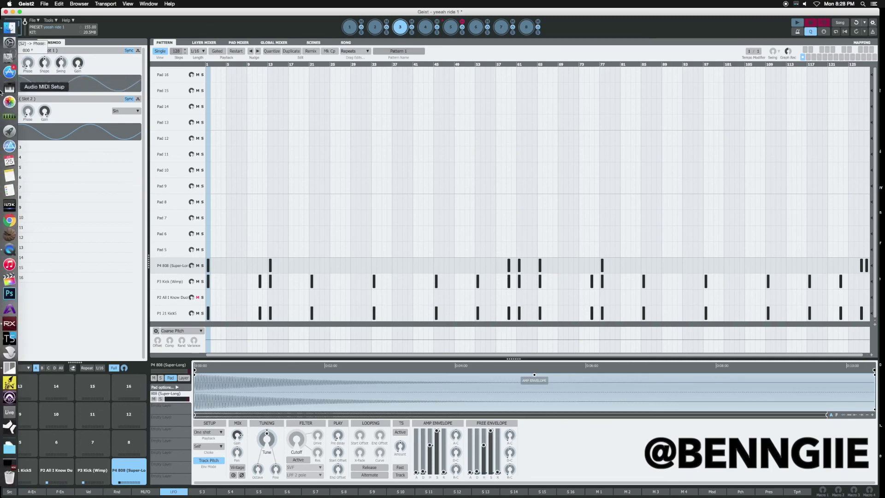